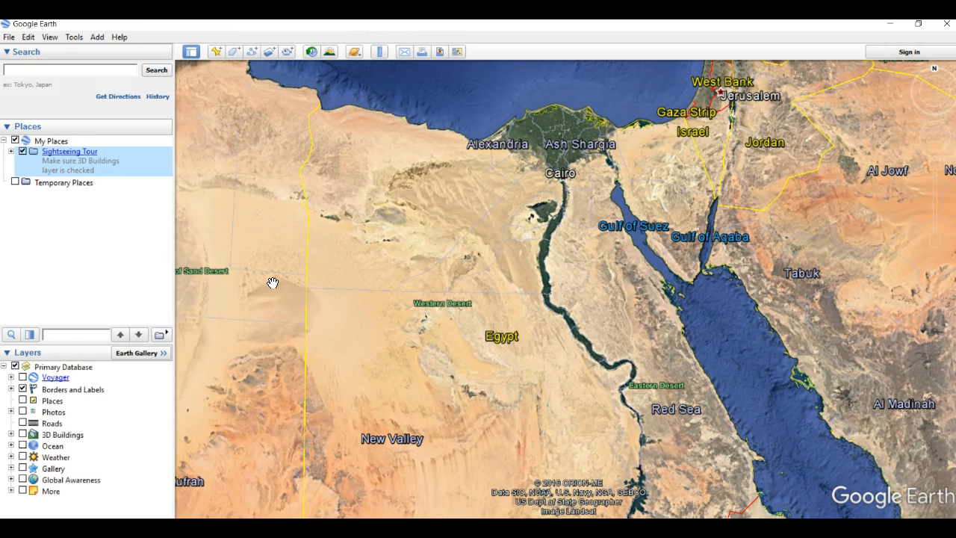
Add a placemark and position it on the Nile valley south of Cairo, between Faiyum and Beni Suef.
click(273, 271)
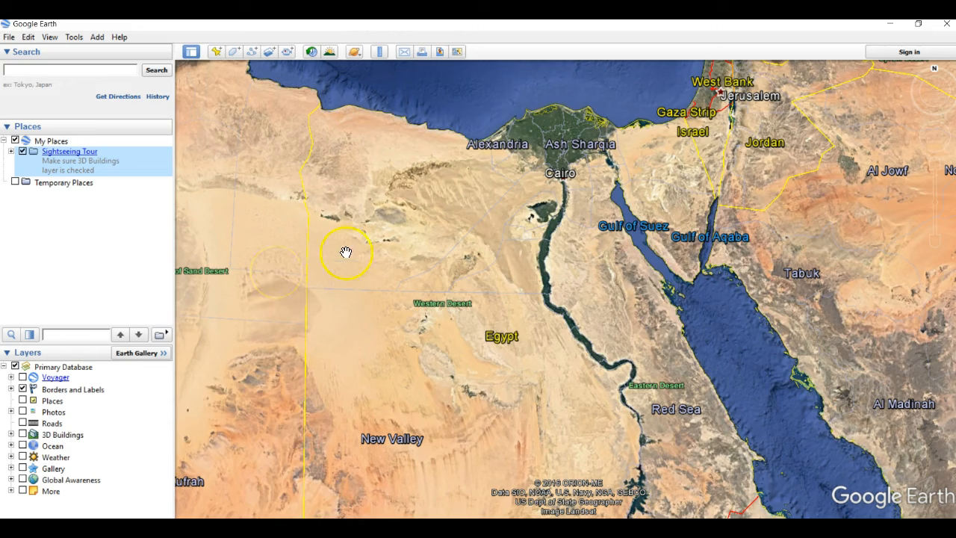
click(216, 52)
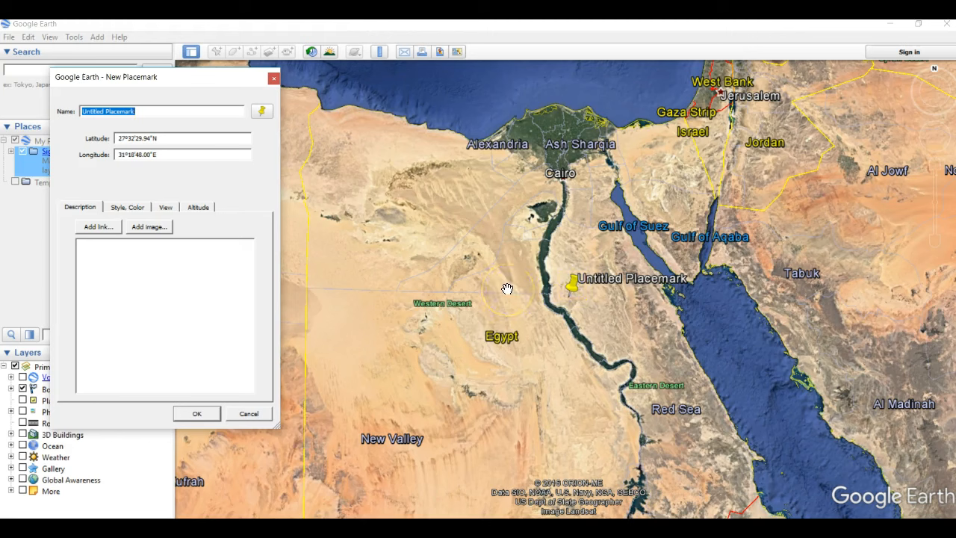
drag(572, 283, 501, 337)
scroll(484, 255, up, 3)
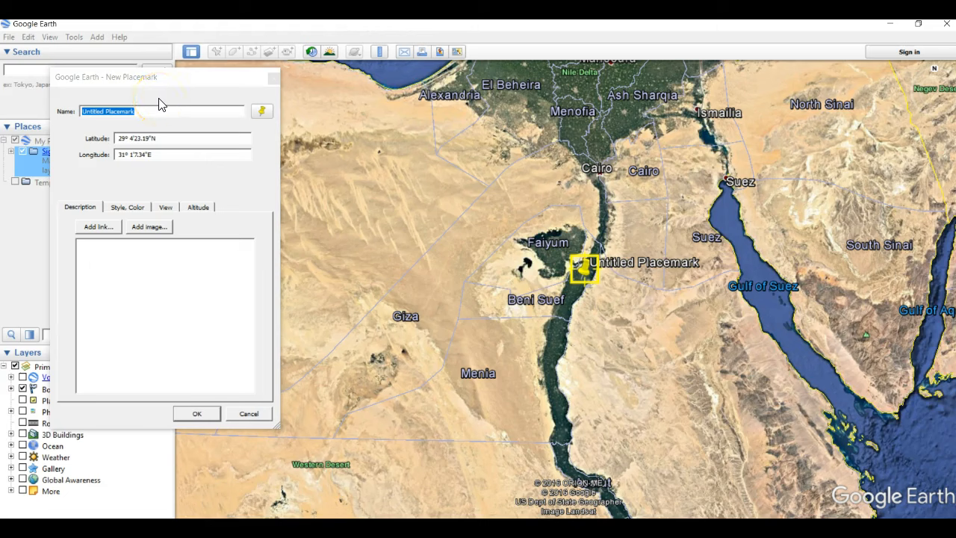
Name the new placemark "Nile River, Egypt" and save it.
drag(139, 109, 24, 116)
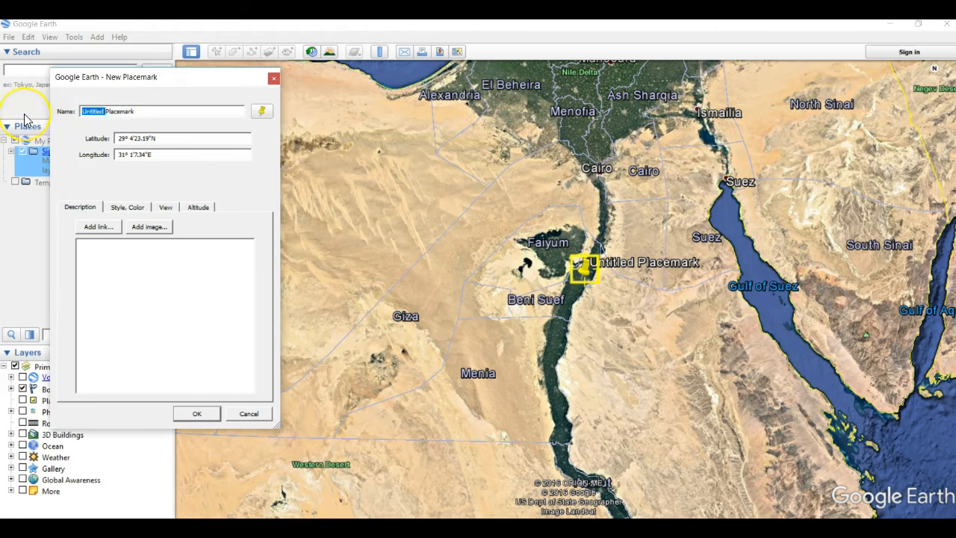
key(BackSpace)
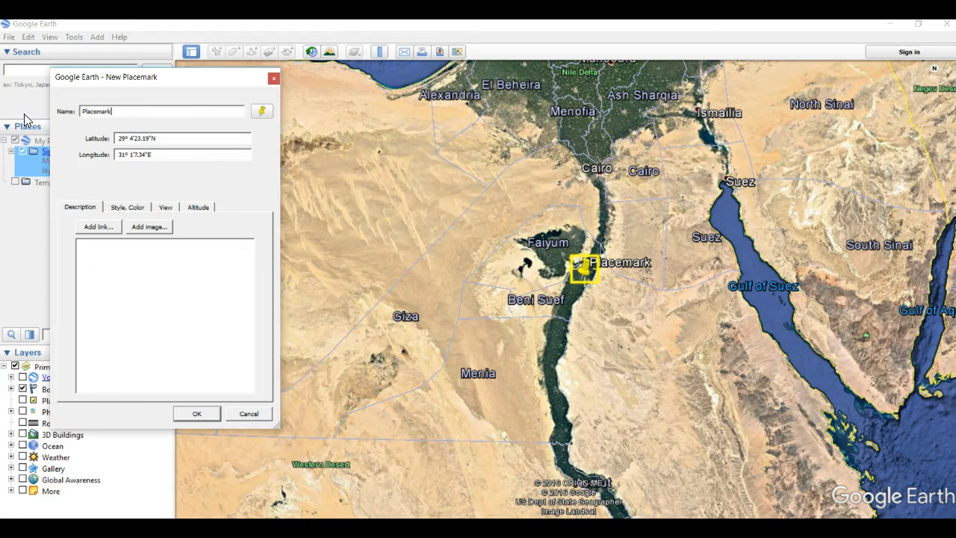
key(BackSpace)
key(BackSpace)
key(BackSpace)
key(BackSpace)
key(BackSpace)
key(BackSpace)
key(BackSpace)
key(BackSpace)
key(BackSpace)
text(Nile River, E)
text(gu)
key(BackSpace)
key(BackSpace)
text(gypt)
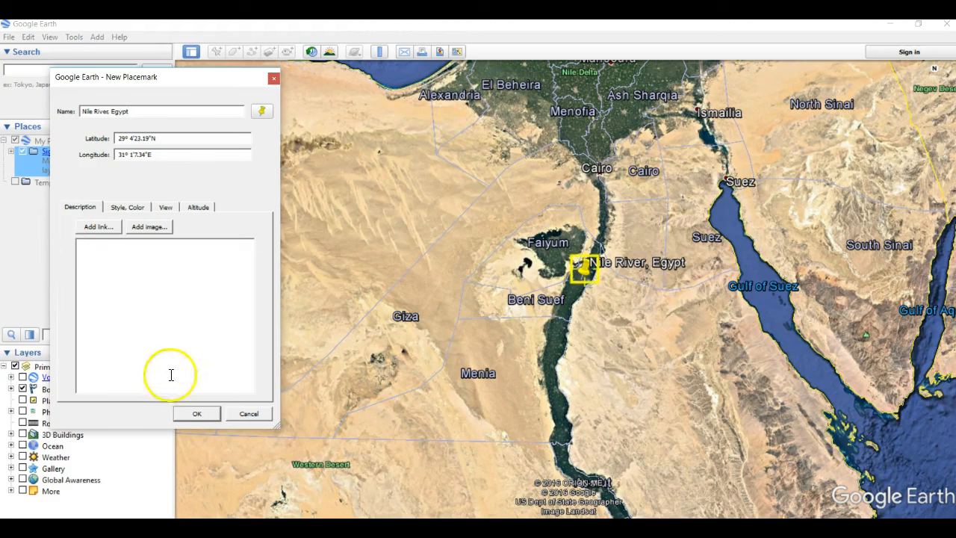
click(197, 413)
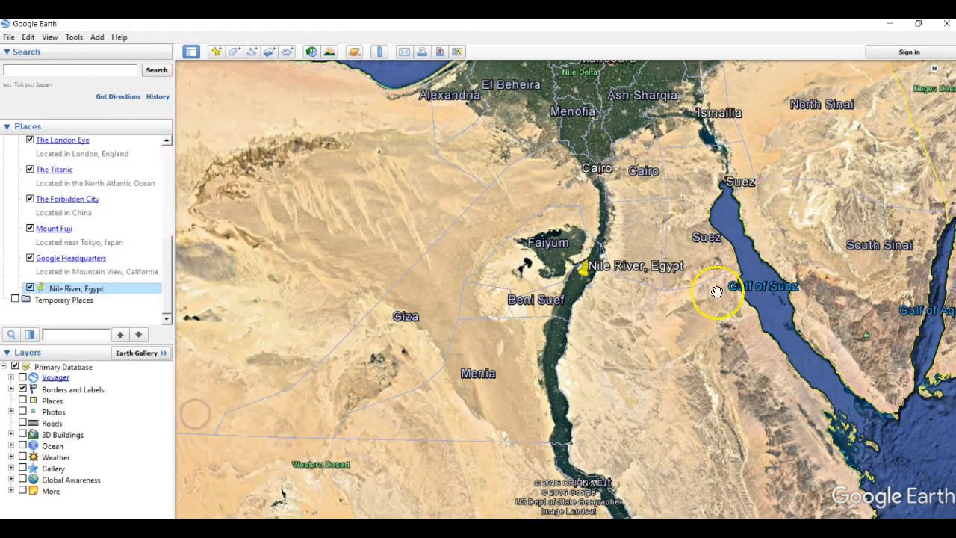
Examine the Nile valley and delta, including the irrigated farmland on the desert edge west of Cairo.
scroll(601, 291, up, 3)
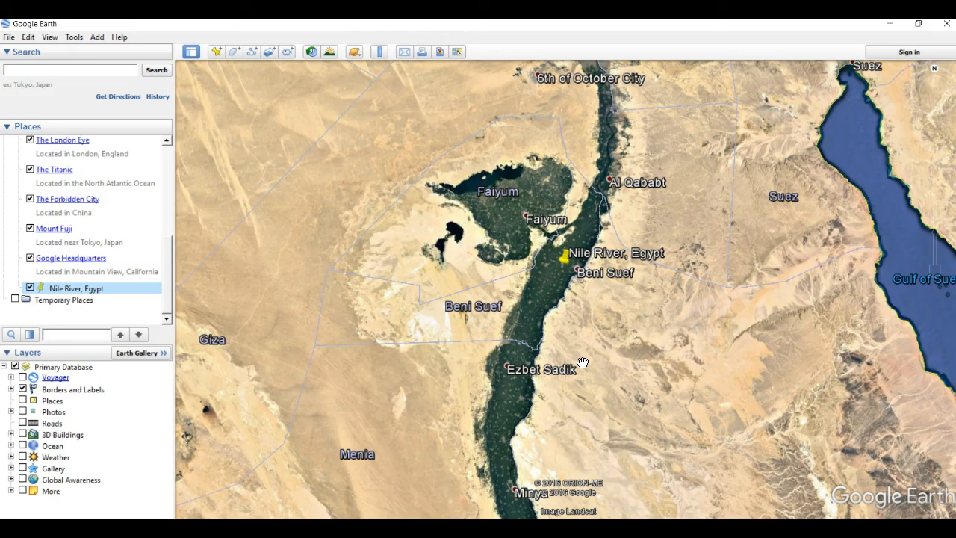
drag(558, 314, 535, 489)
drag(612, 219, 599, 327)
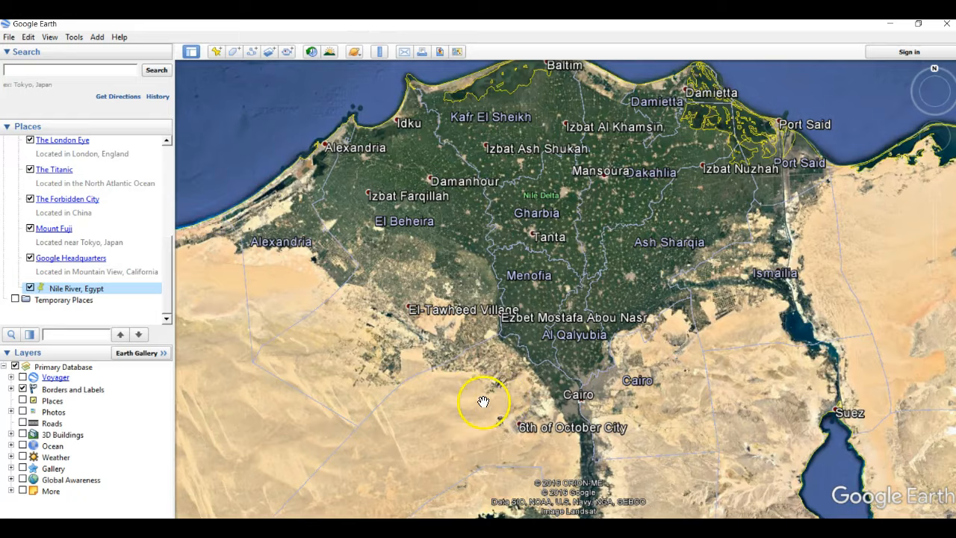
scroll(484, 404, up, 5)
scroll(486, 404, up, 3)
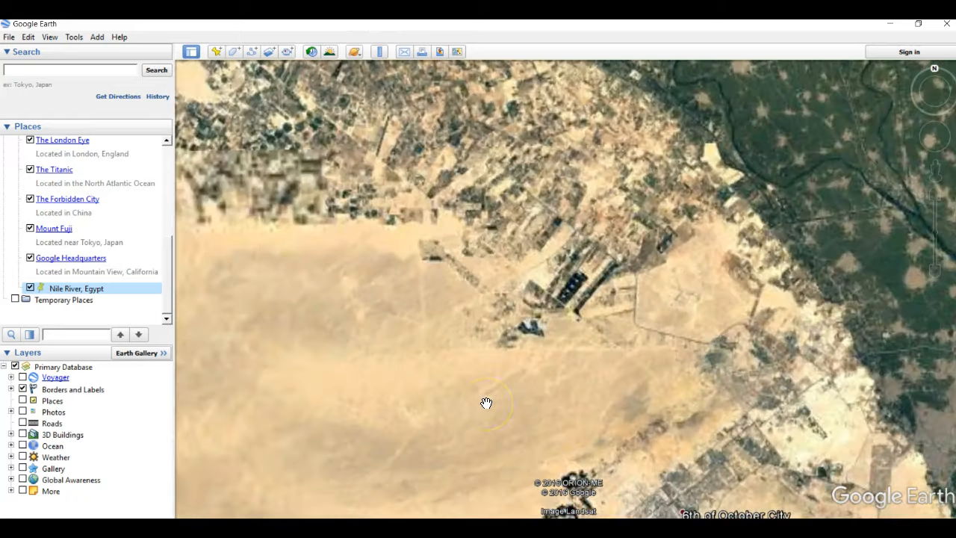
scroll(500, 444, down, 3)
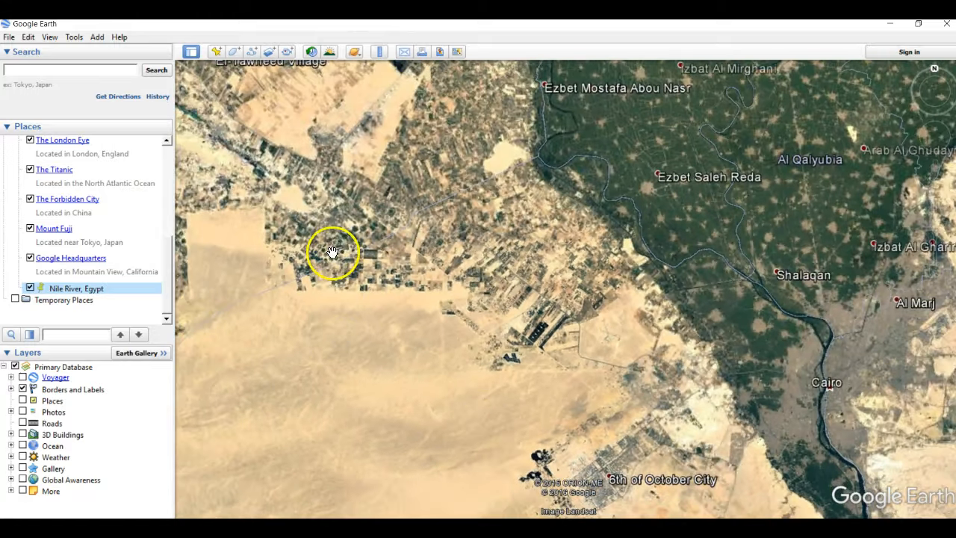
scroll(334, 254, down, 1)
drag(343, 324, 400, 336)
scroll(418, 384, up, 5)
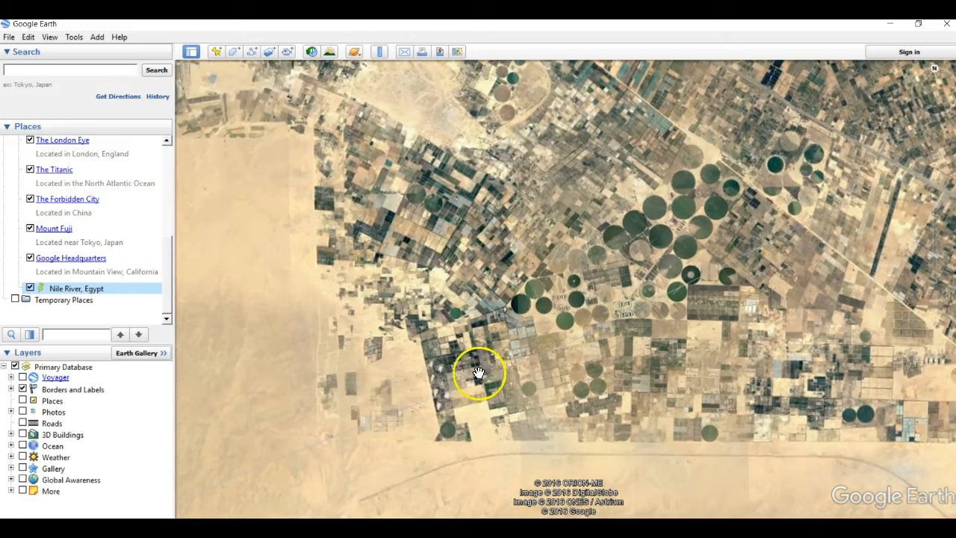
mouse_move(932, 234)
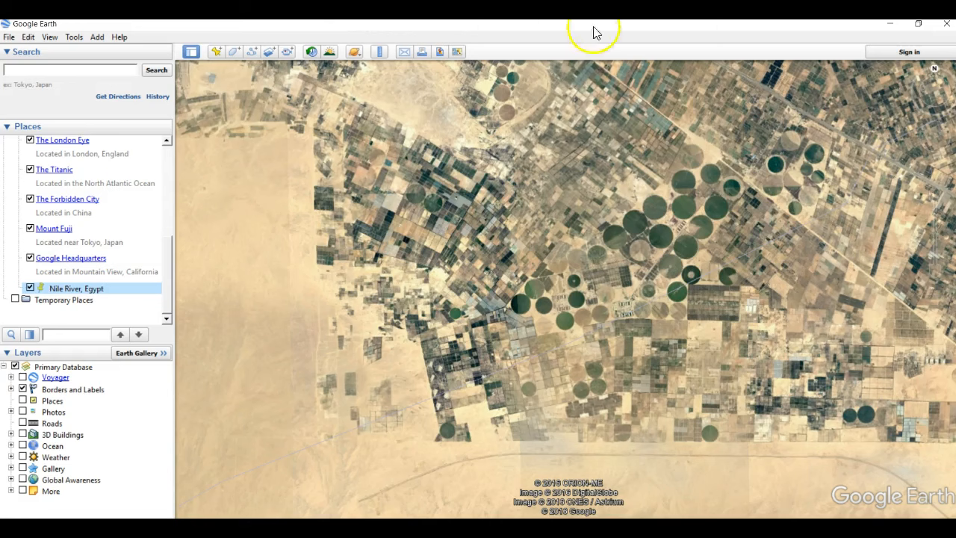
Search for "Giza Pyramid, egypt" and fly to that location.
click(45, 68)
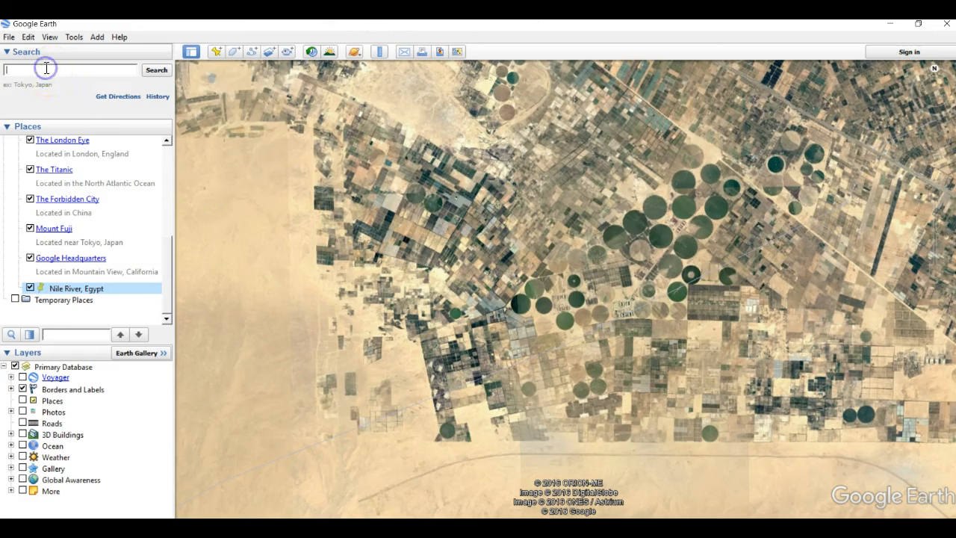
text(Giza)
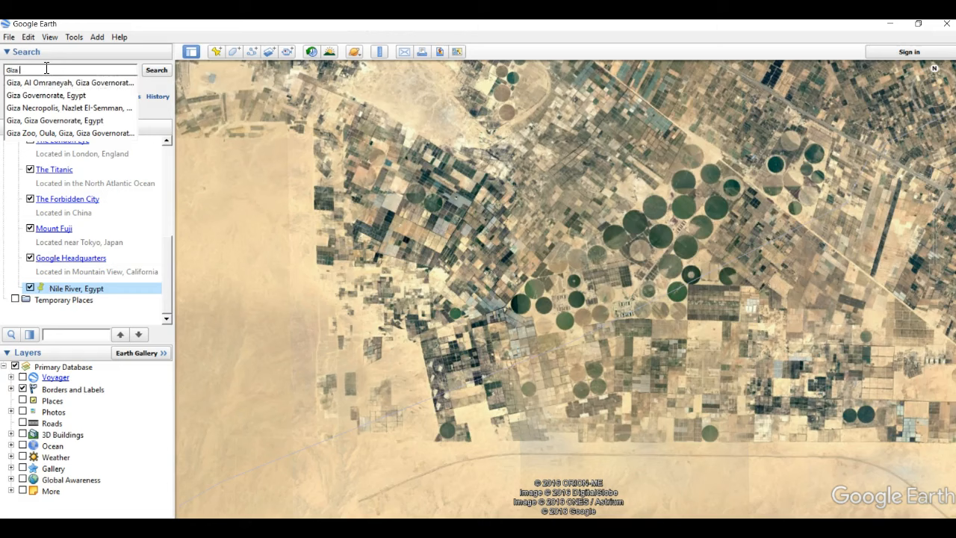
text(, Py)
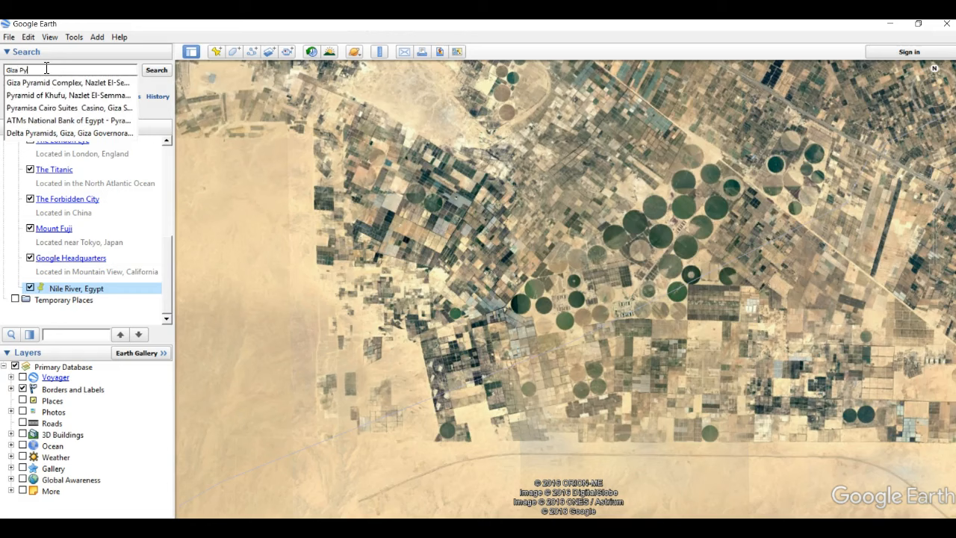
text(ramid, Egypt)
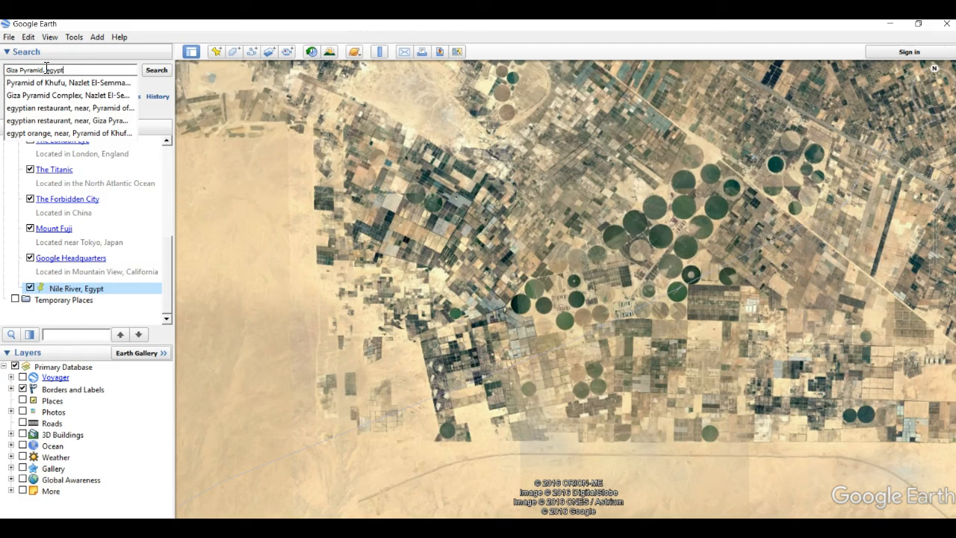
click(158, 71)
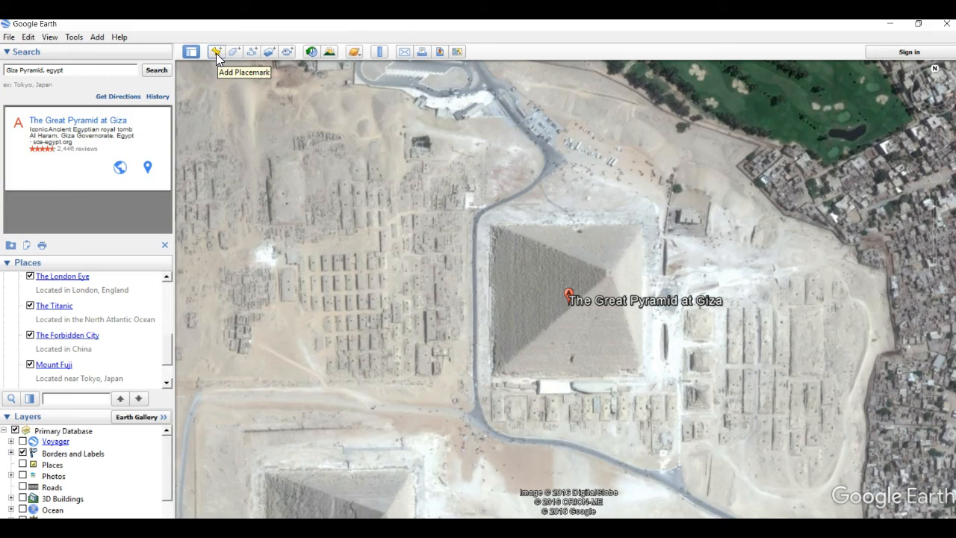
Examine the Giza pyramids and the desert south of them along the edge of the Nile valley.
scroll(374, 221, down, 2)
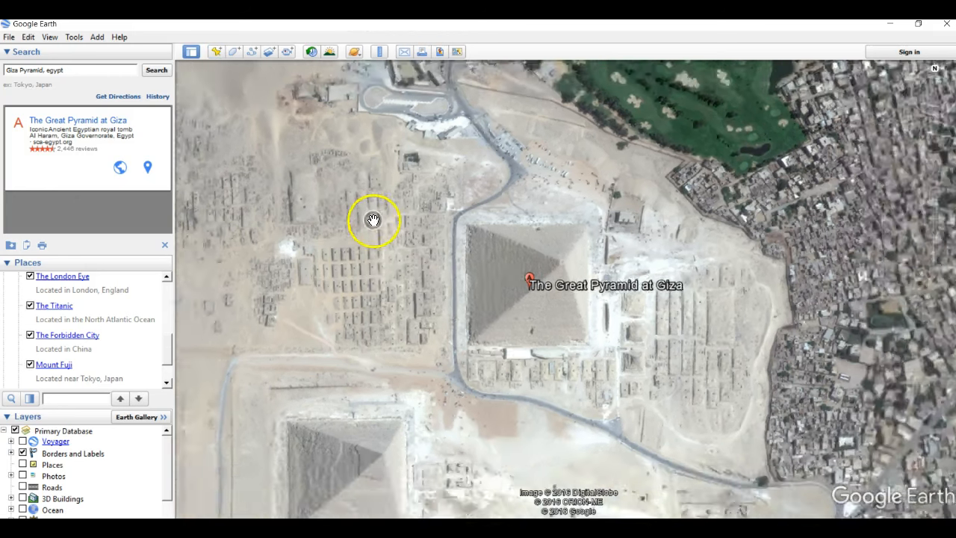
scroll(373, 221, down, 4)
scroll(377, 224, down, 2)
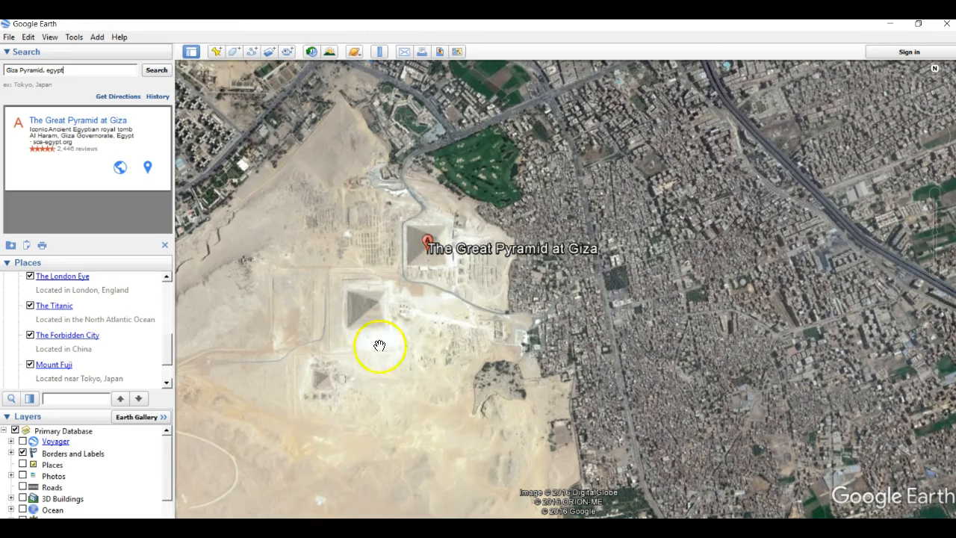
drag(407, 457, 372, 123)
drag(450, 457, 398, 144)
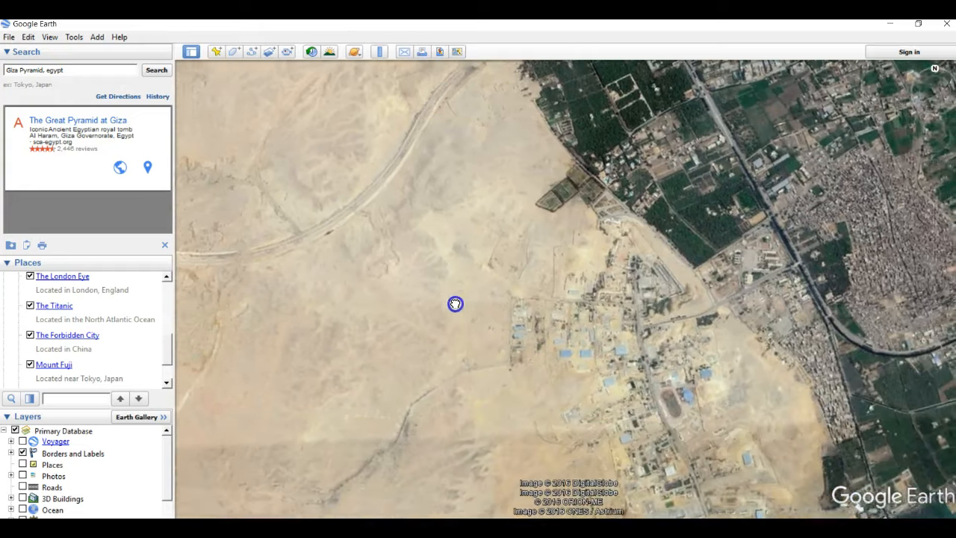
drag(455, 304, 457, 224)
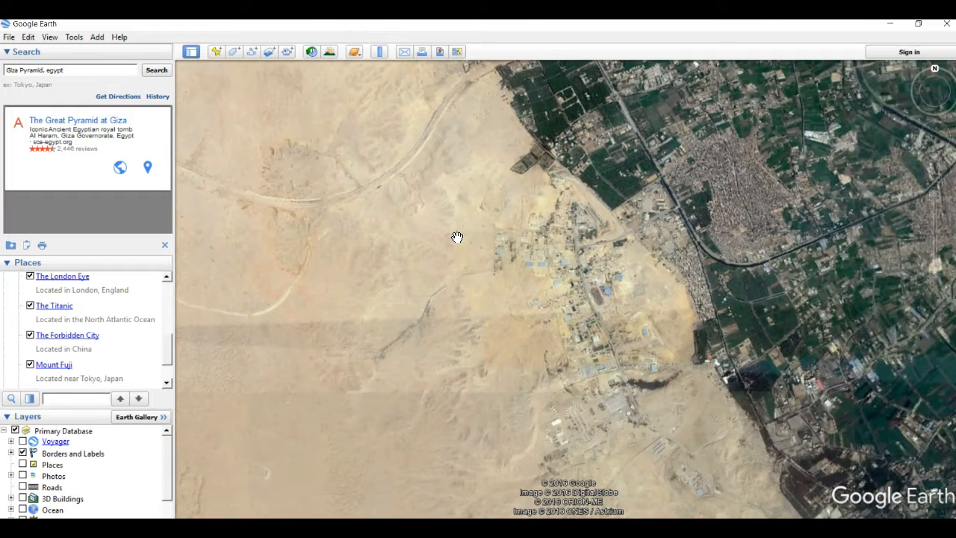
drag(401, 314, 389, 142)
mouse_move(469, 309)
mouse_down()
mouse_move(512, 359)
mouse_move(414, 158)
mouse_up()
drag(531, 414, 445, 187)
drag(707, 196, 603, 324)
scroll(501, 389, up, 3)
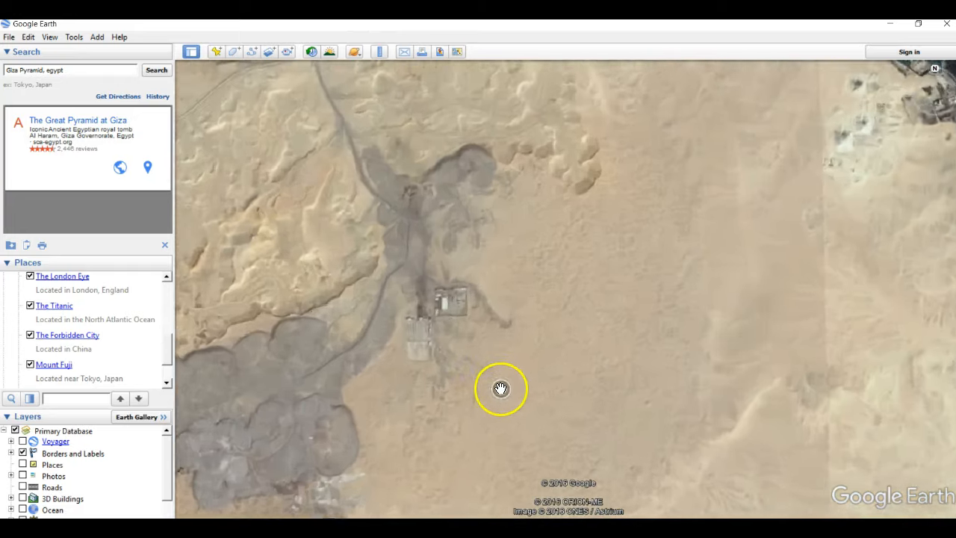
drag(462, 443, 573, 242)
scroll(574, 245, down, 3)
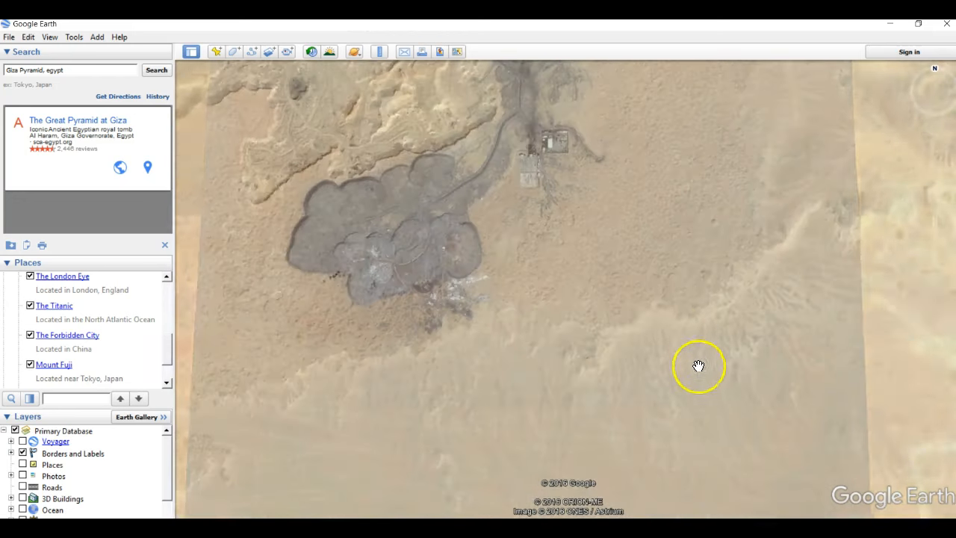
drag(695, 379, 511, 273)
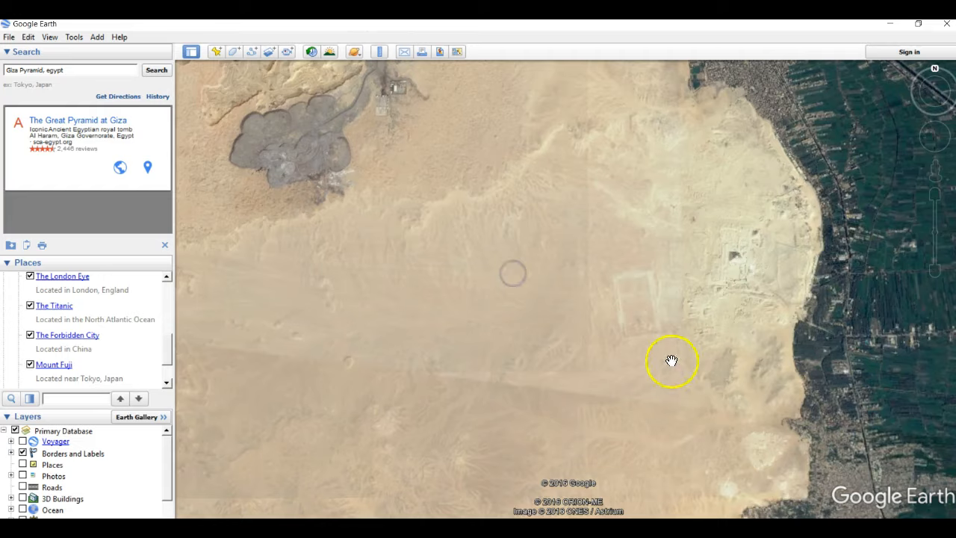
Inspect the pyramid ruins and rectangular enclosure on the desert edge, and view the Great Pyramid's location relative to the Nile River placemark.
scroll(672, 361, up, 5)
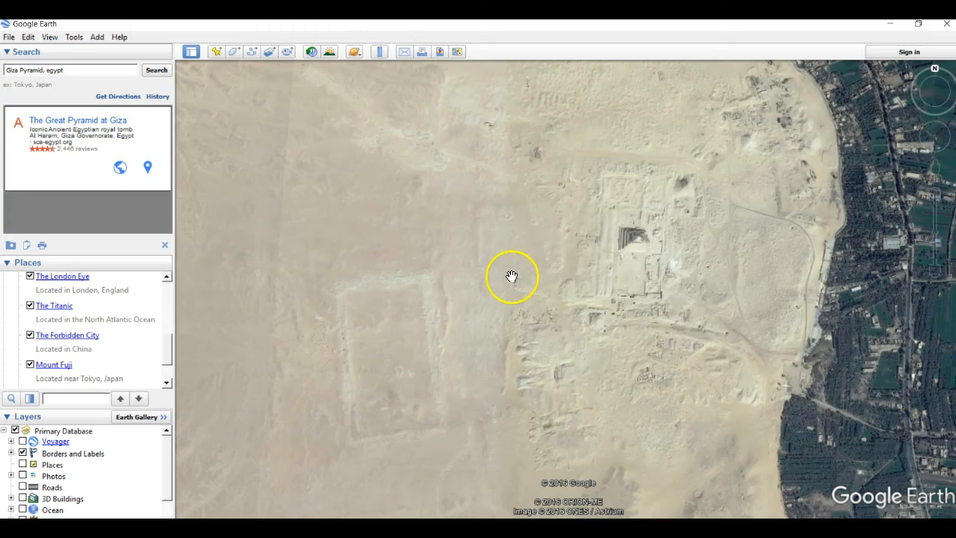
scroll(511, 277, down, 5)
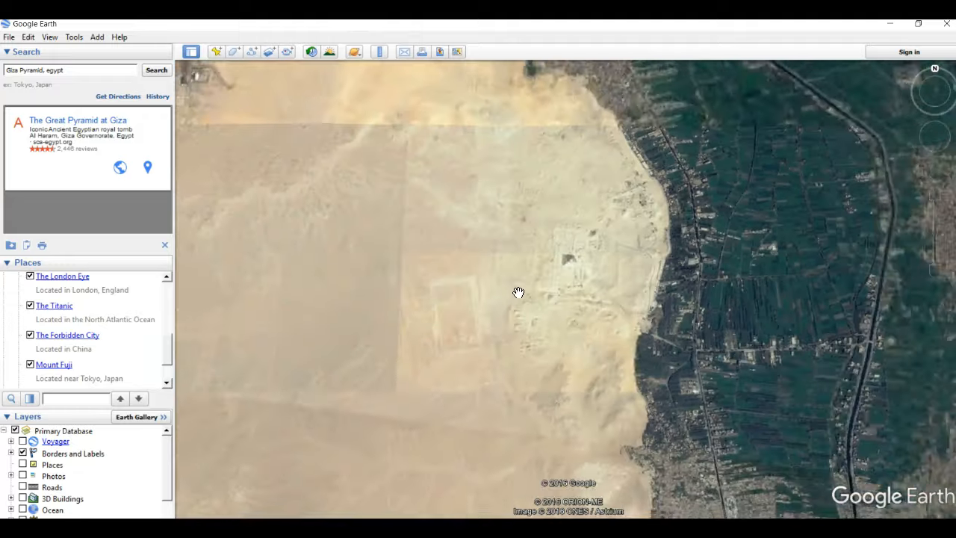
scroll(524, 299, down, 5)
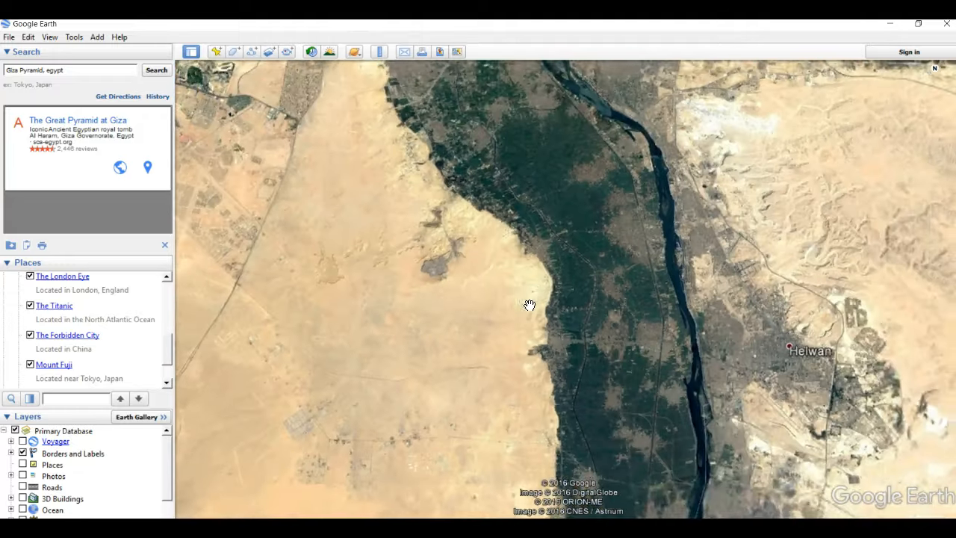
scroll(532, 301, down, 3)
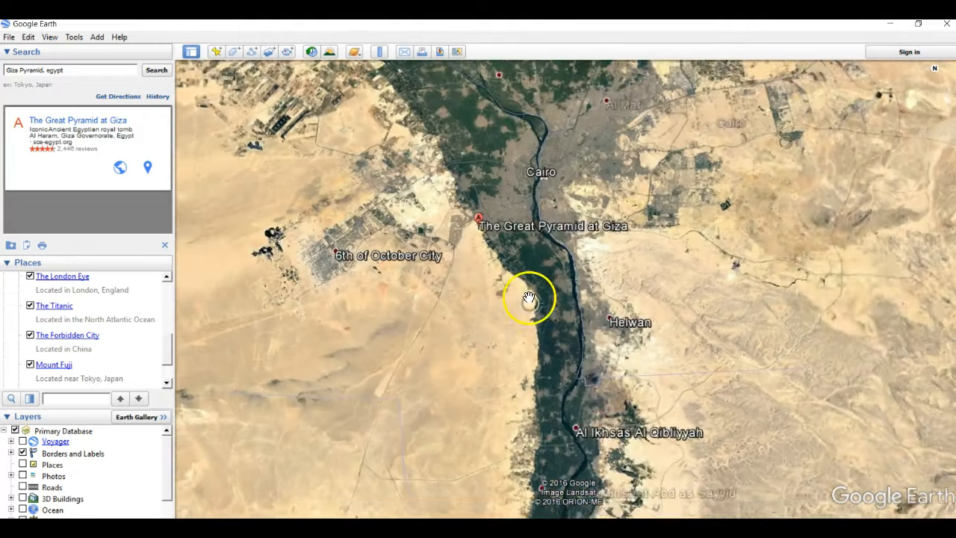
scroll(502, 240, down, 5)
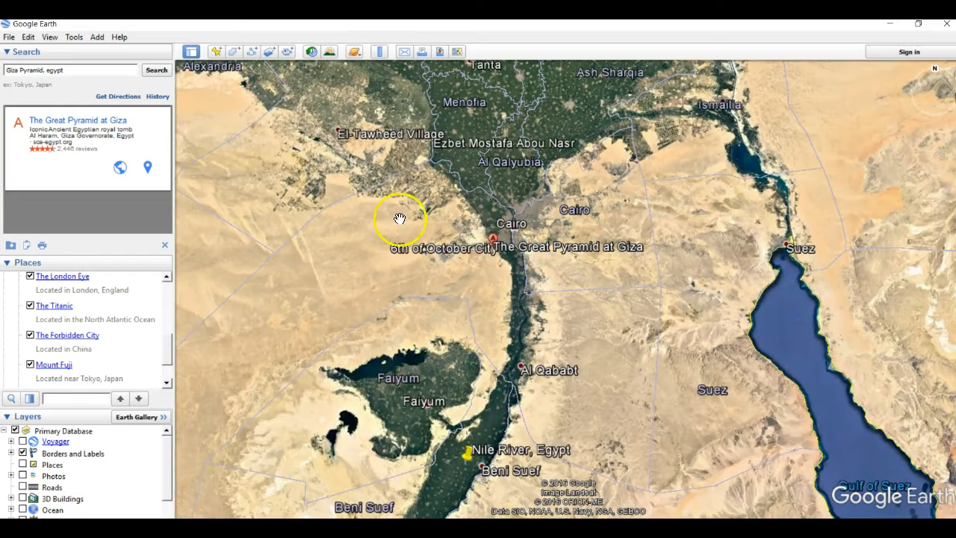
click(293, 194)
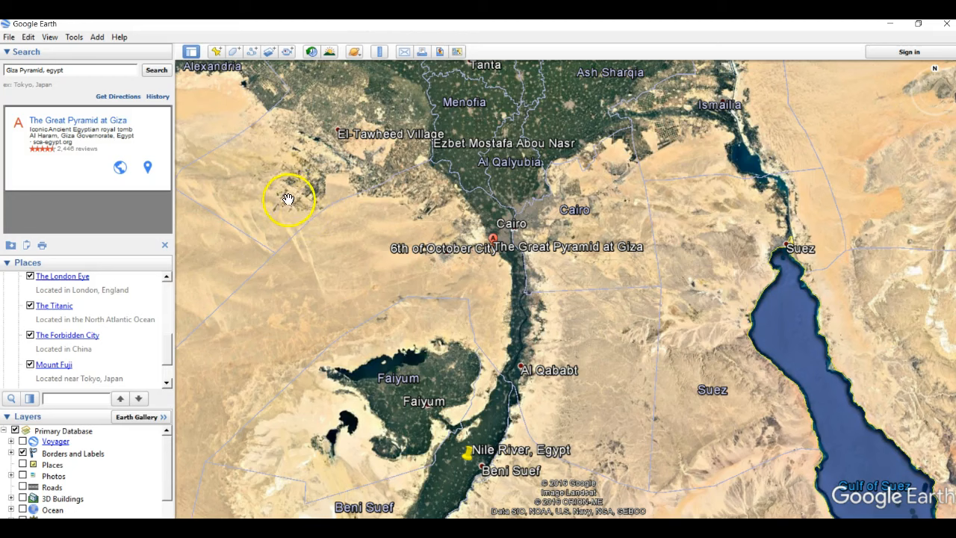